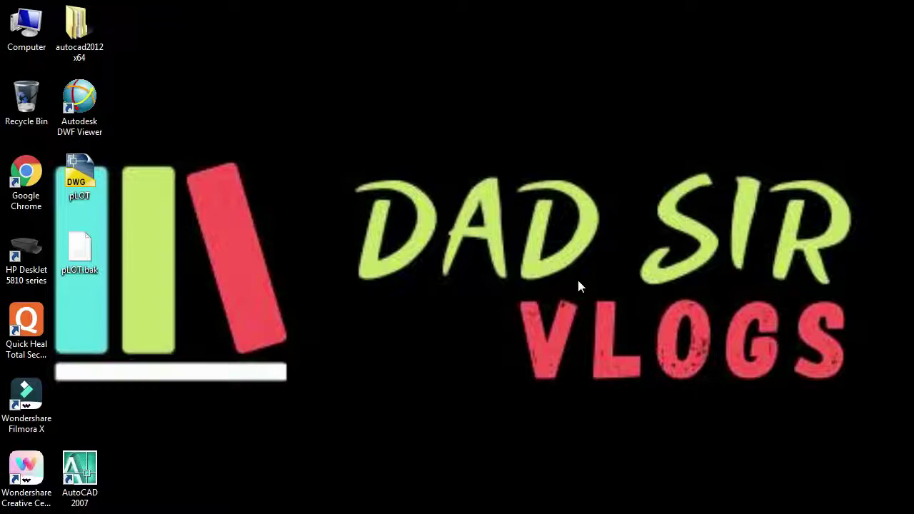
Step: Try launching AutoCAD 2007 from the desktop, then start the browser from its desktop shortcut
click(72, 478)
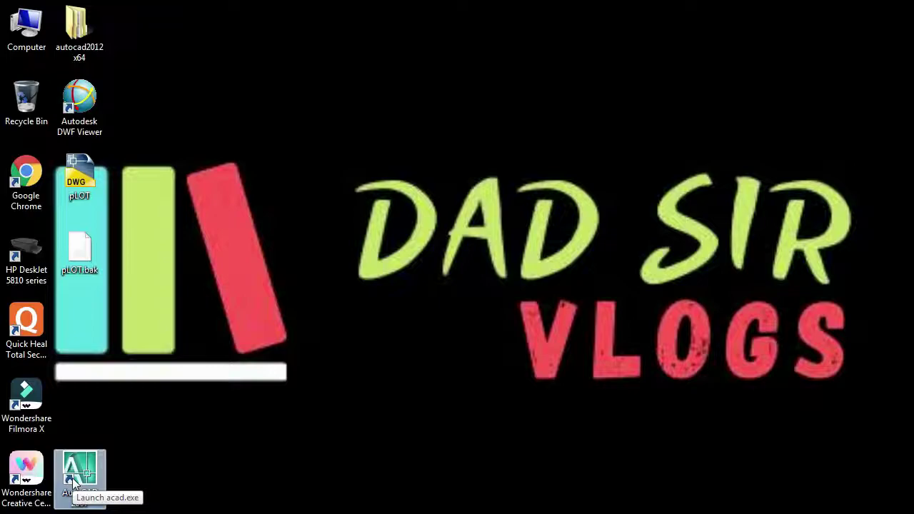
click(82, 21)
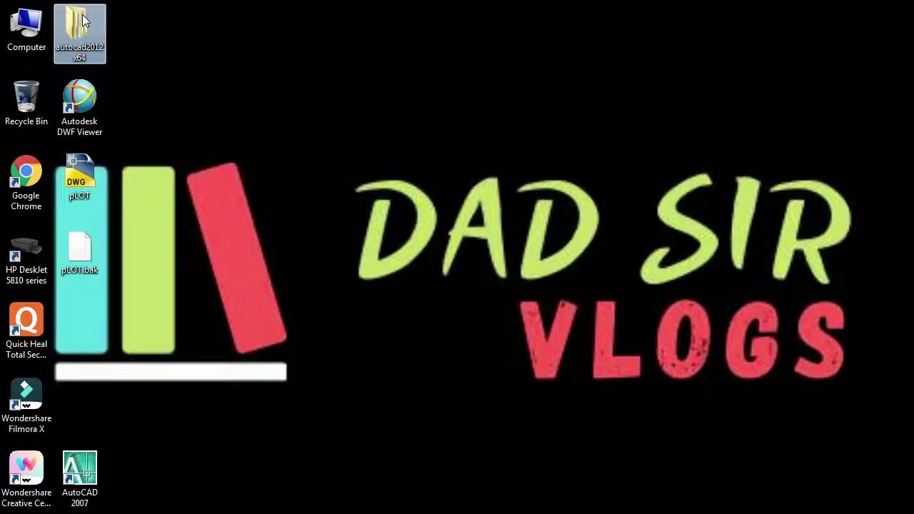
click(69, 476)
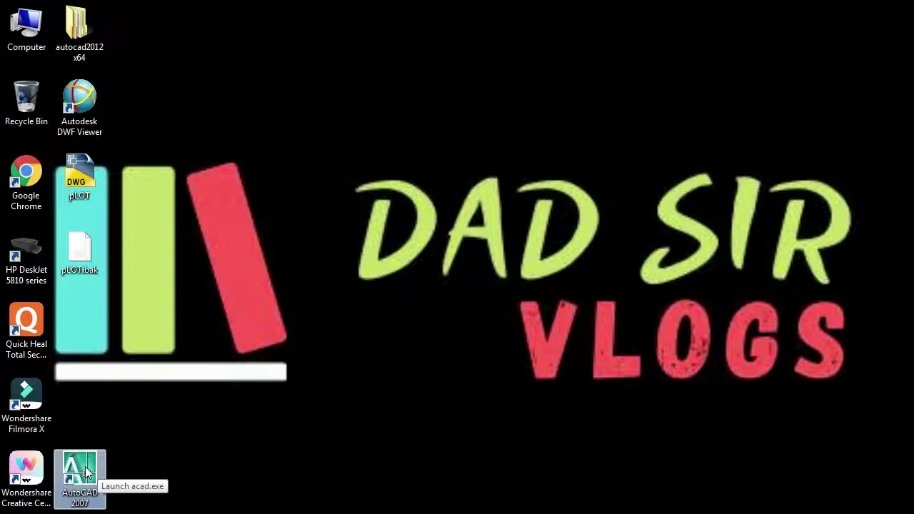
double_click(85, 467)
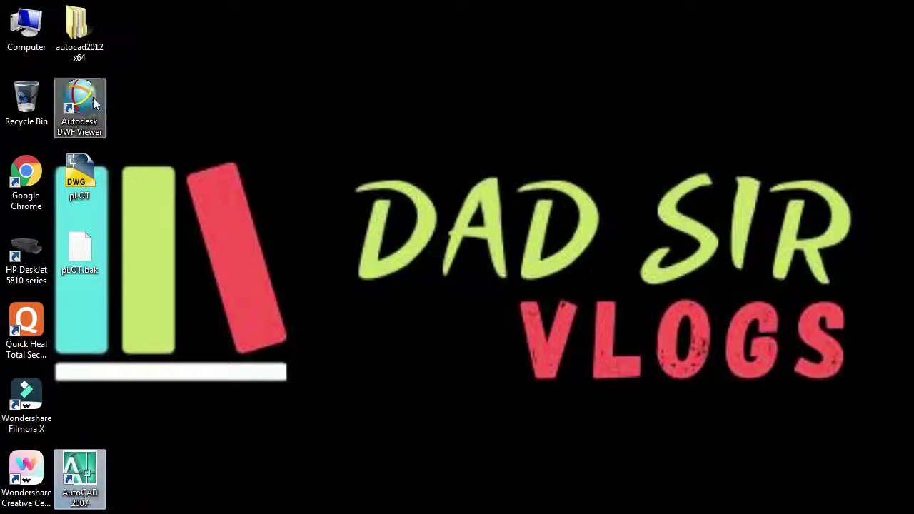
click(95, 26)
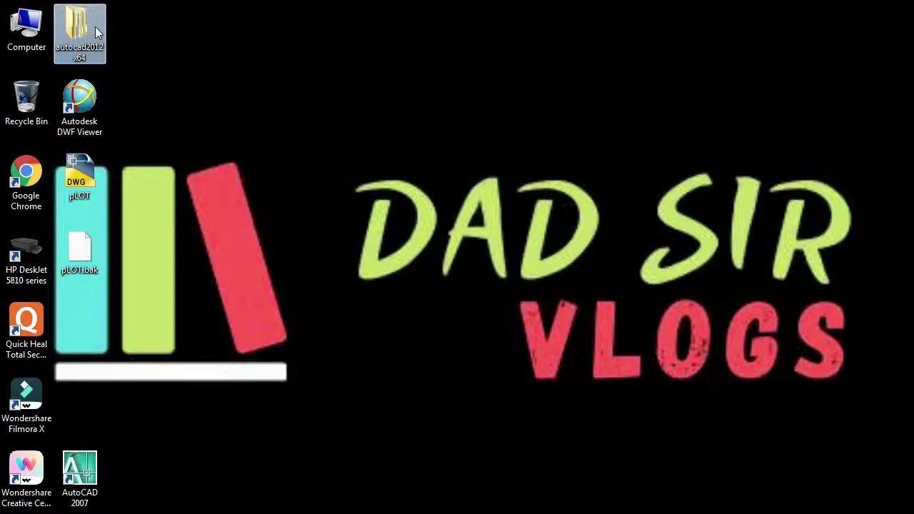
click(89, 468)
double_click(90, 468)
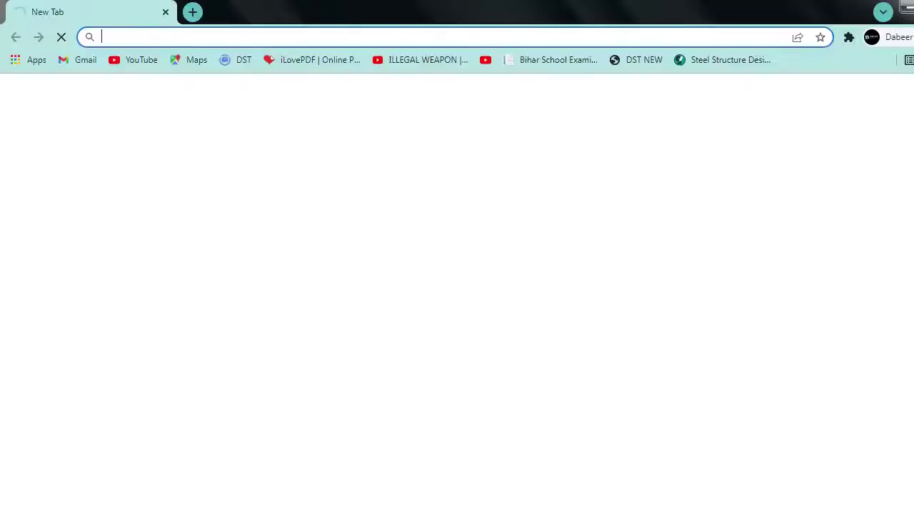
Step: Search Google for autodesk and open the Autodesk Education & Student Access result
text(auto)
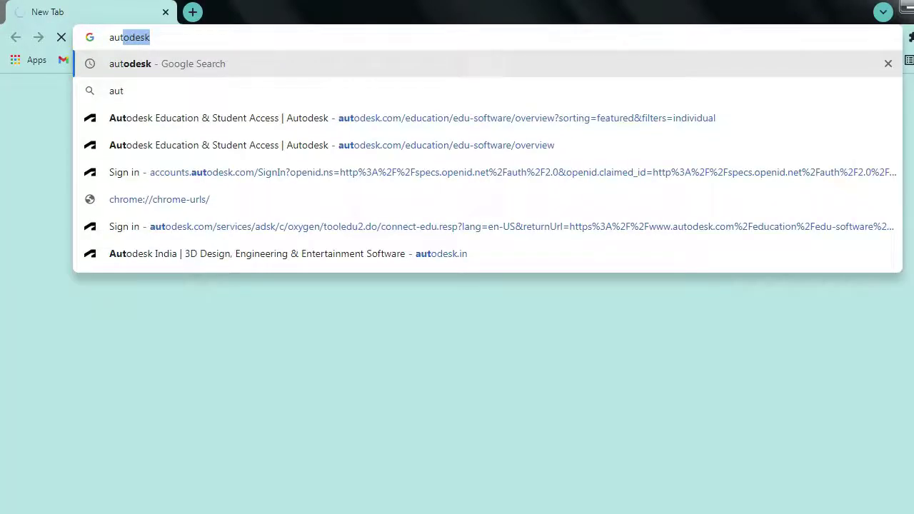
text(desk)
key(Return)
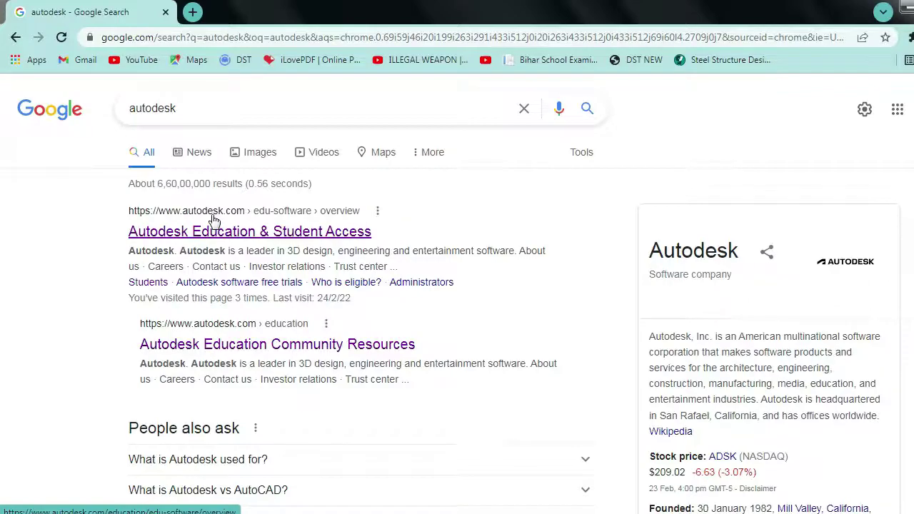
scroll(214, 221, down, 4)
scroll(172, 300, down, 1)
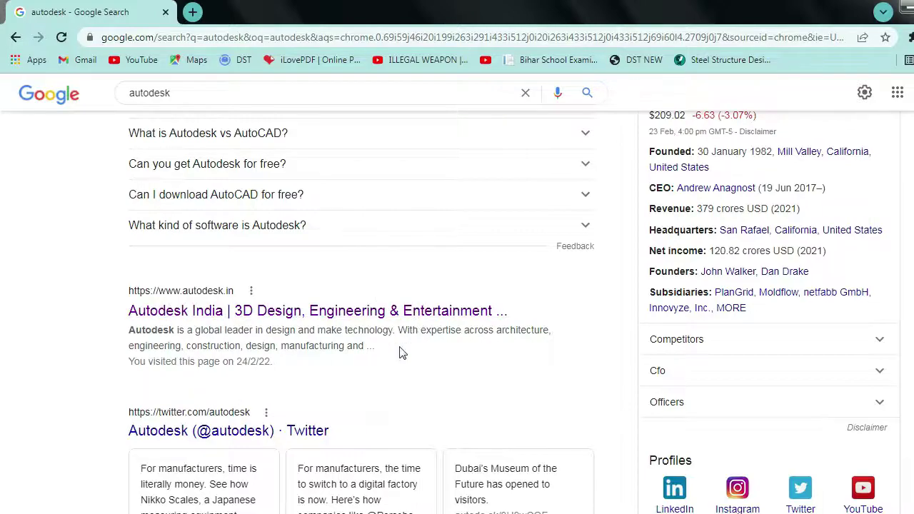
scroll(270, 384, up, 2)
scroll(270, 384, up, 1)
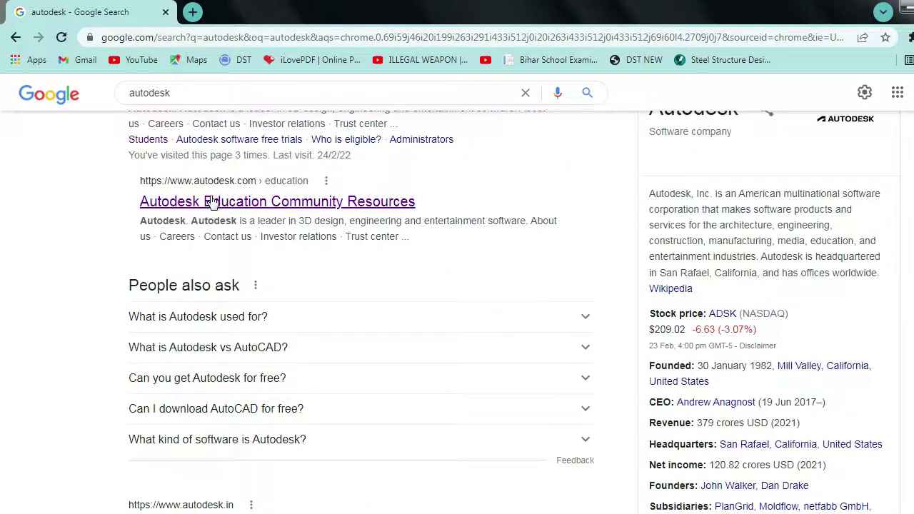
scroll(212, 202, up, 2)
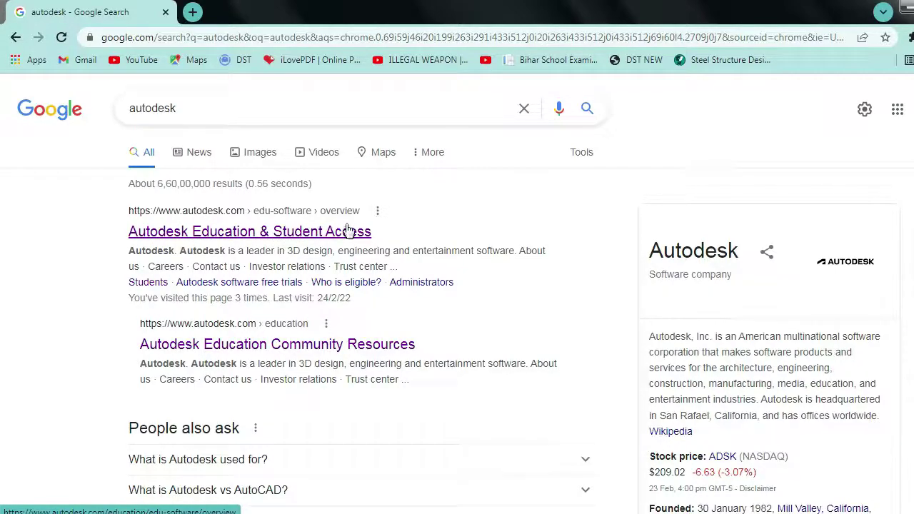
click(162, 238)
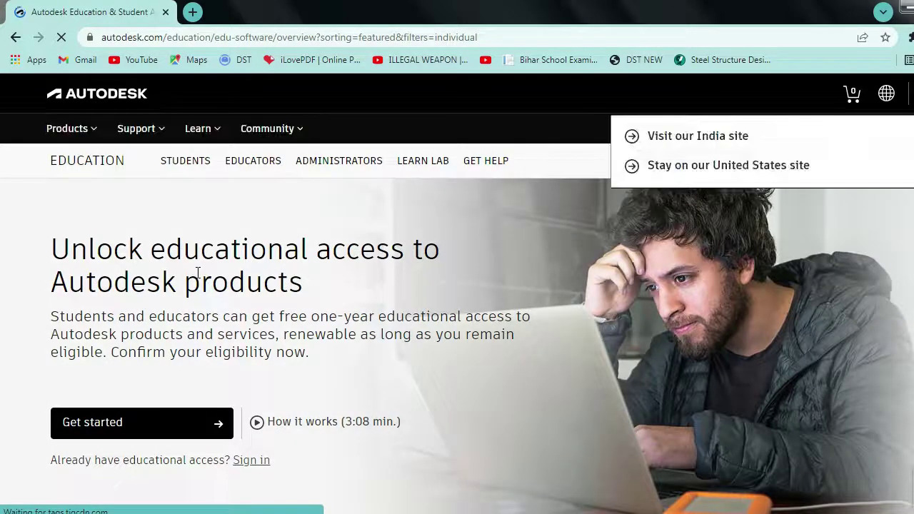
Step: Scroll down to the AutoCAD product card and start getting educational access to AutoCAD
scroll(207, 263, down, 2)
scroll(208, 264, down, 2)
scroll(235, 258, down, 2)
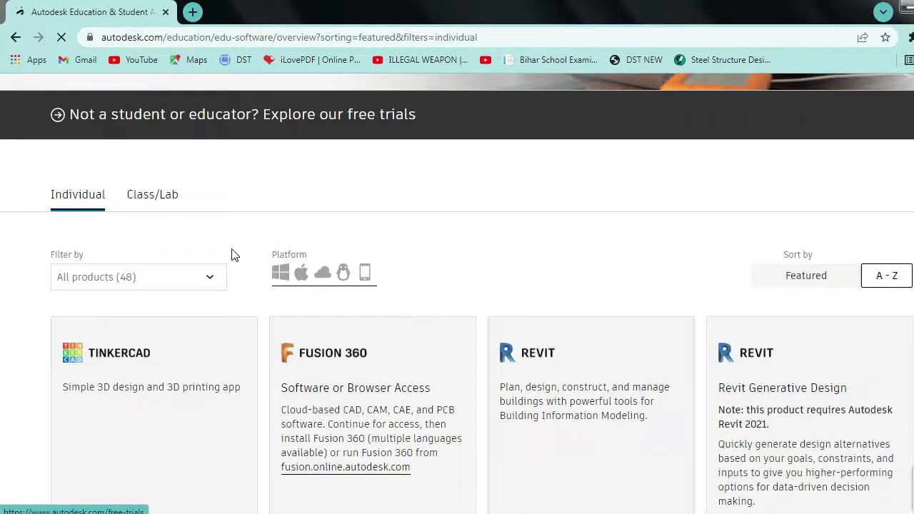
scroll(153, 262, down, 2)
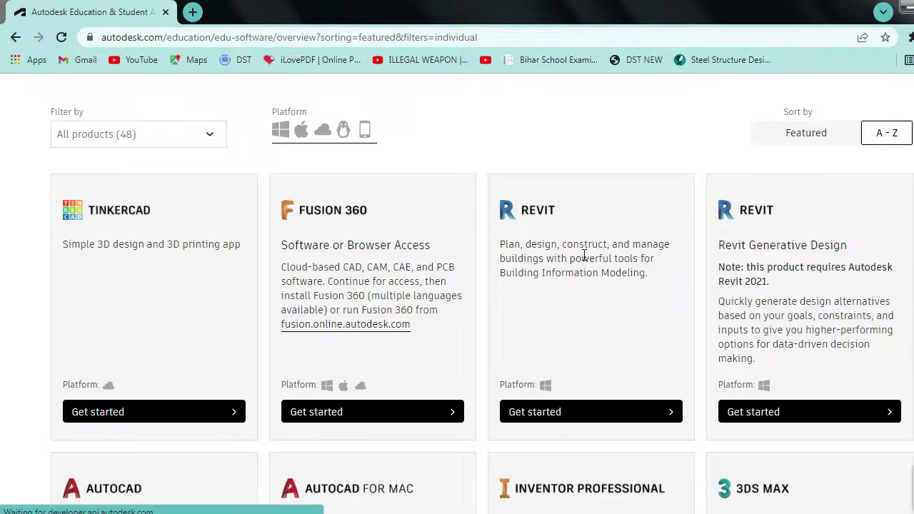
scroll(586, 259, down, 2)
scroll(579, 317, up, 1)
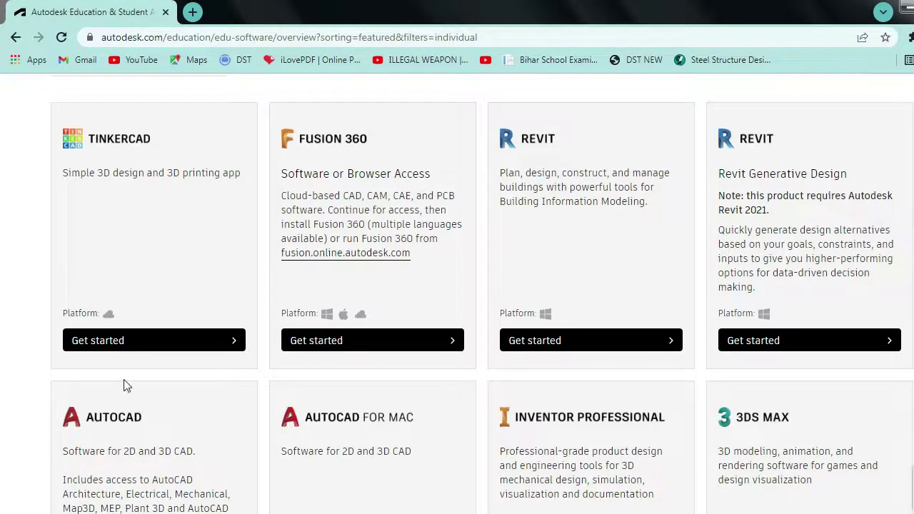
scroll(120, 389, down, 2)
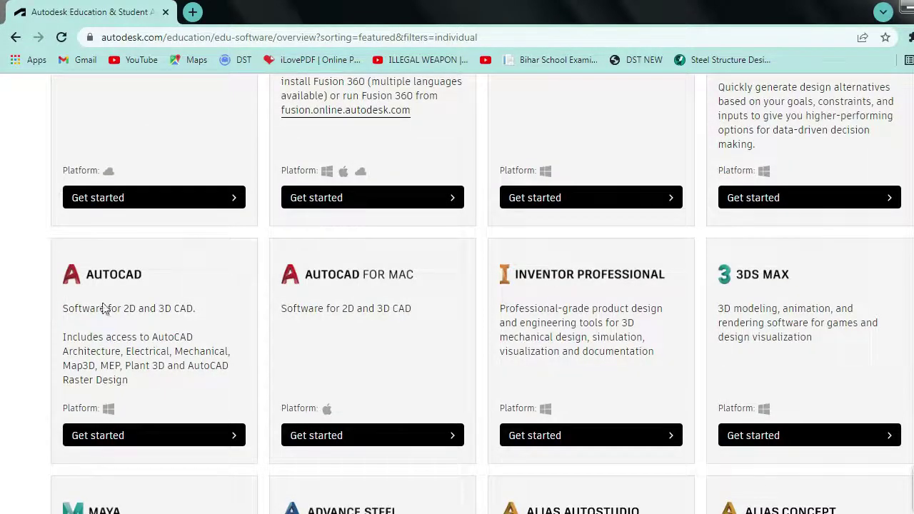
click(108, 437)
click(129, 437)
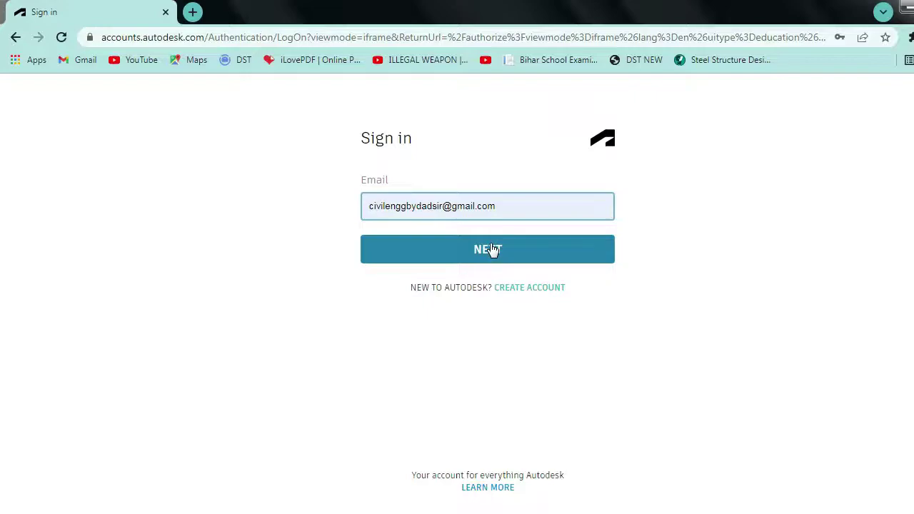
Step: Create a new Autodesk account instead of signing in, opening the institution country list
click(526, 291)
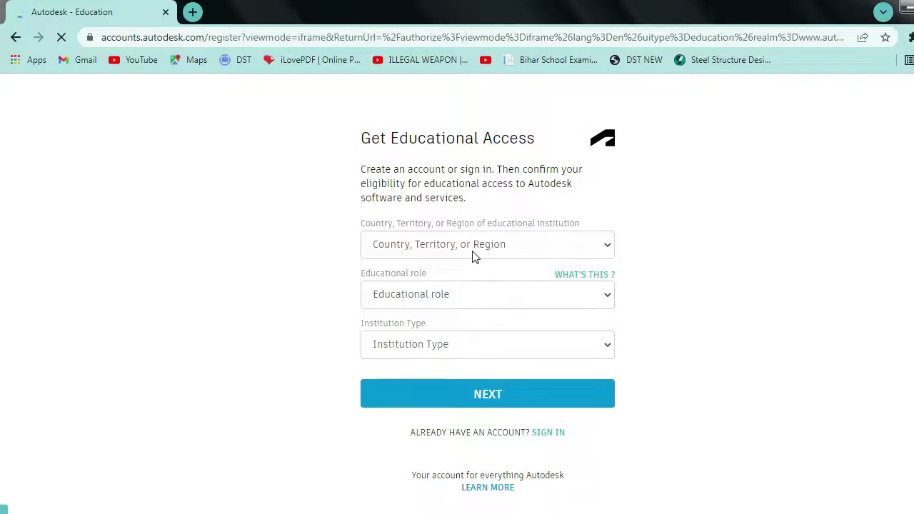
click(481, 246)
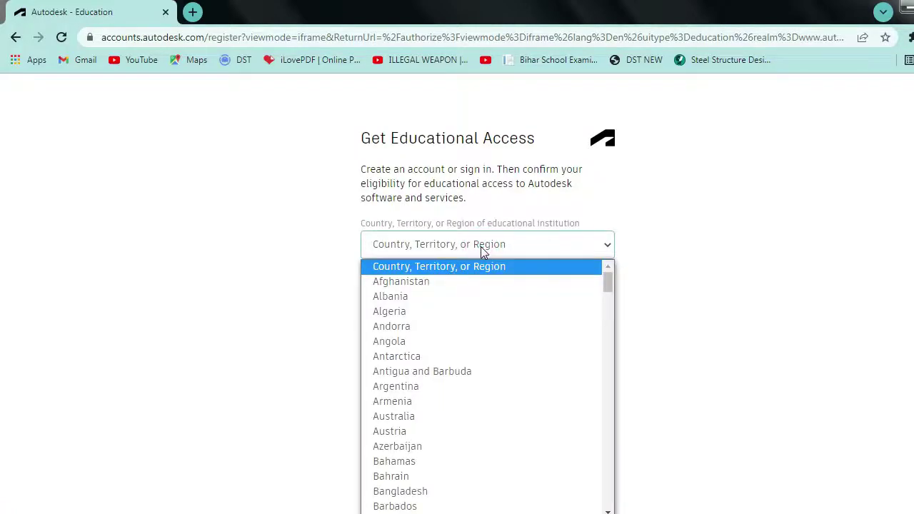
Step: Set country to India, educational role to Student, and institution type to University/Post-Secondary
text(i)
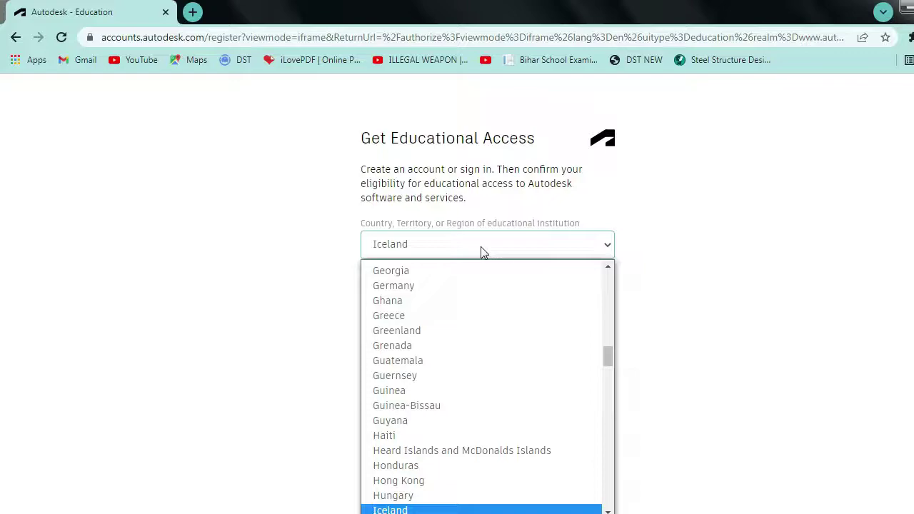
scroll(413, 443, down, 2)
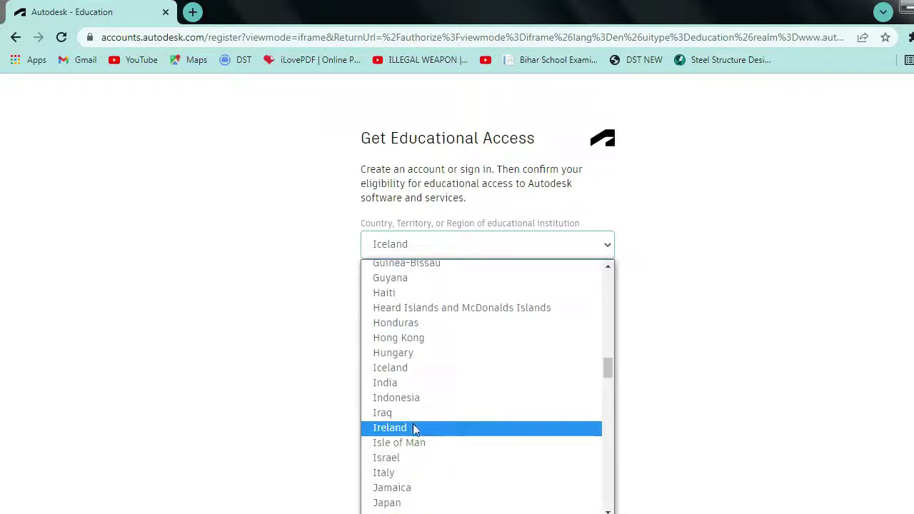
click(416, 383)
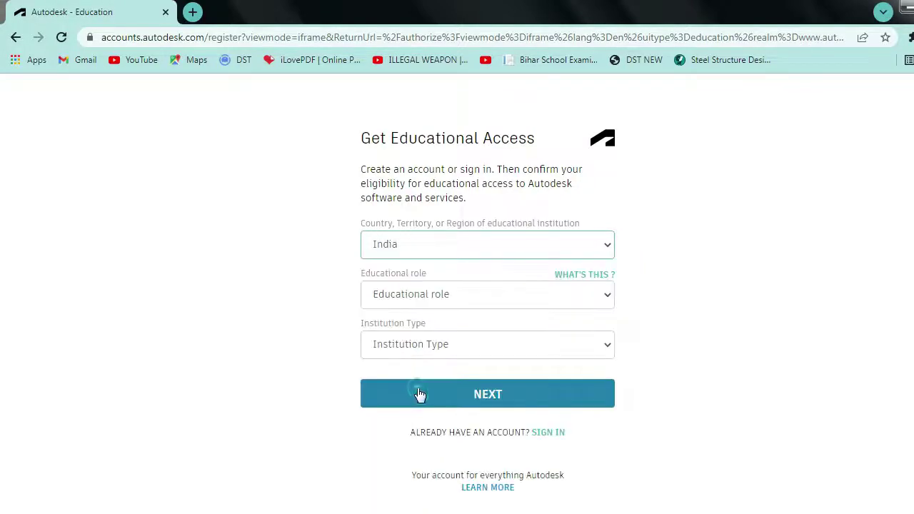
click(482, 297)
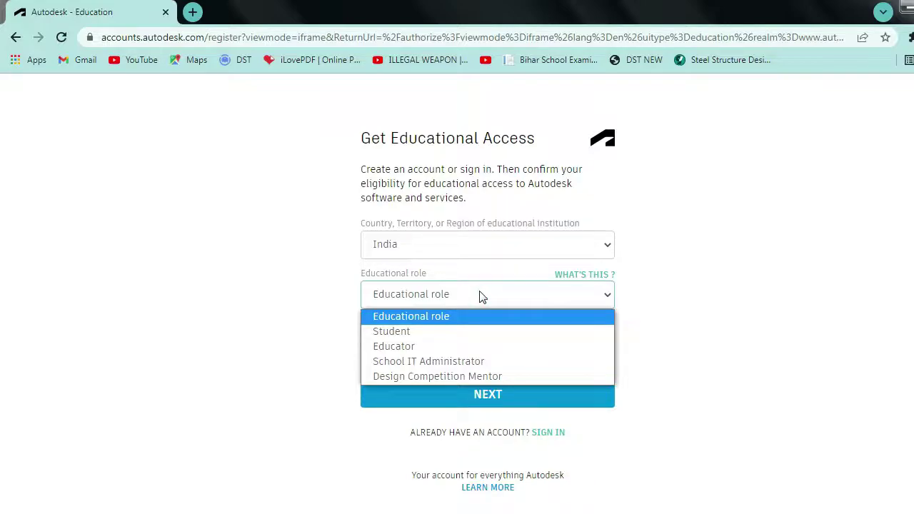
click(422, 333)
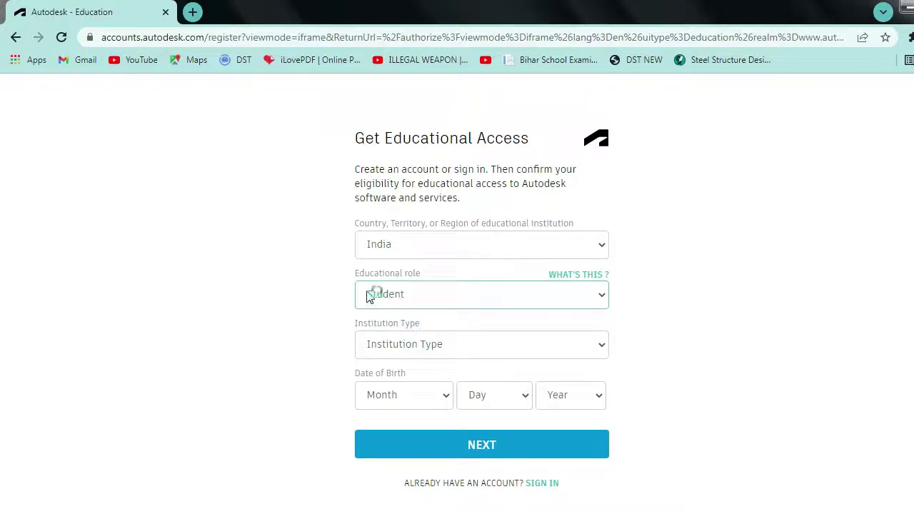
click(431, 300)
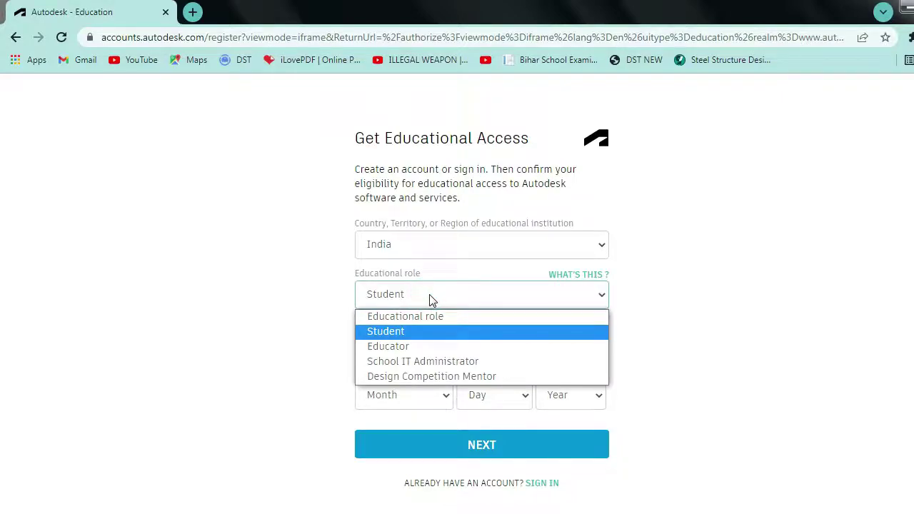
click(431, 300)
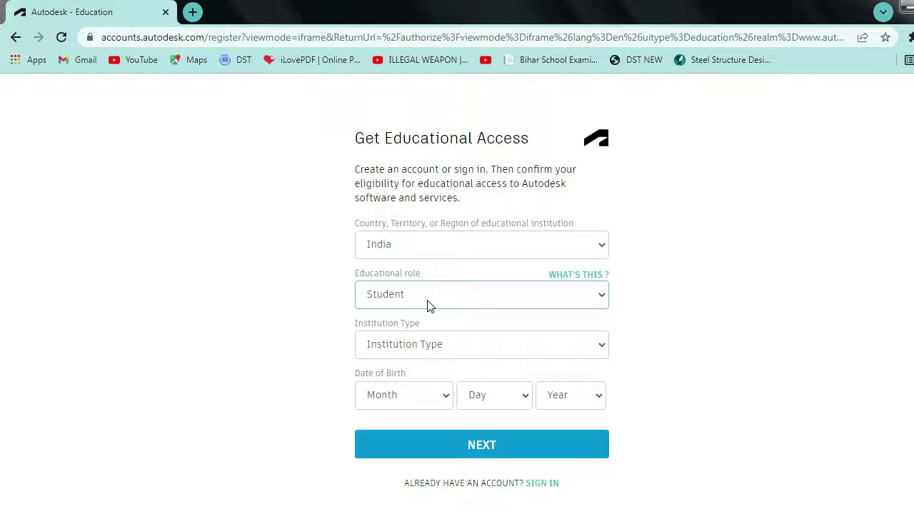
click(426, 349)
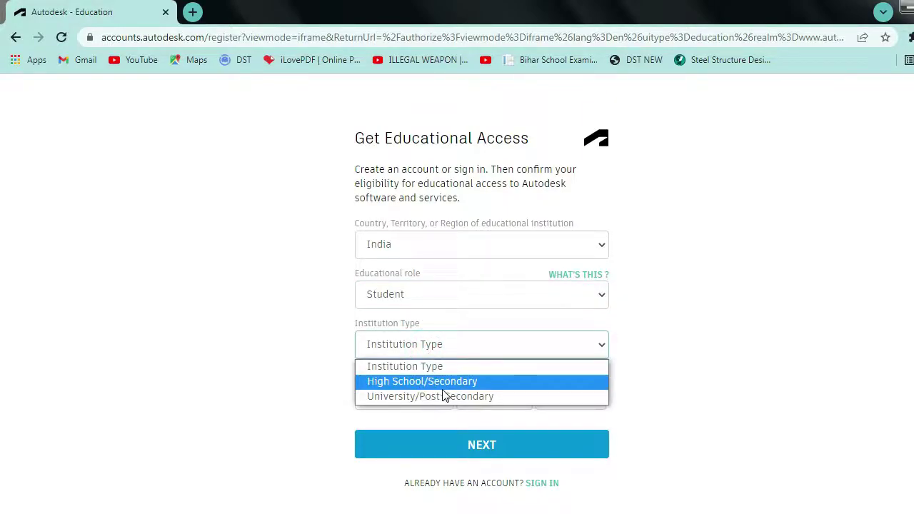
click(400, 397)
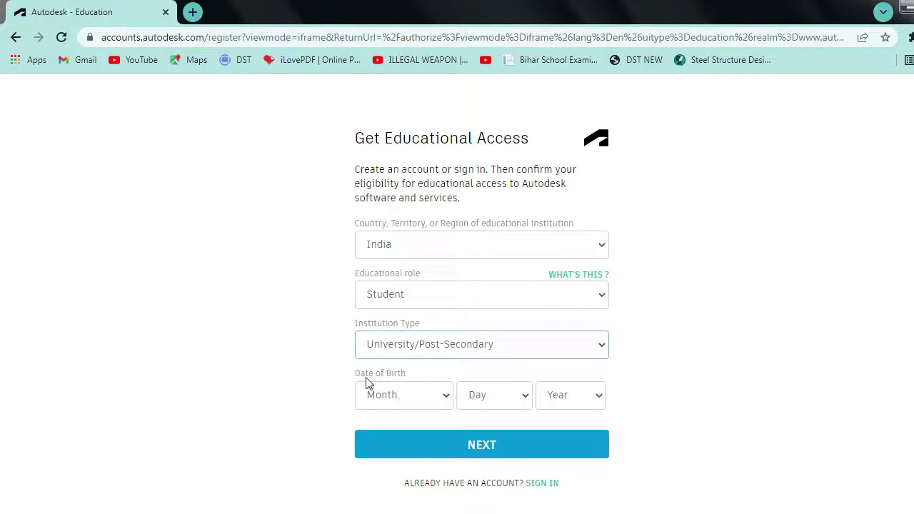
Step: Pick the birth month, day and year, then submit the eligibility details
scroll(380, 394, down, 1)
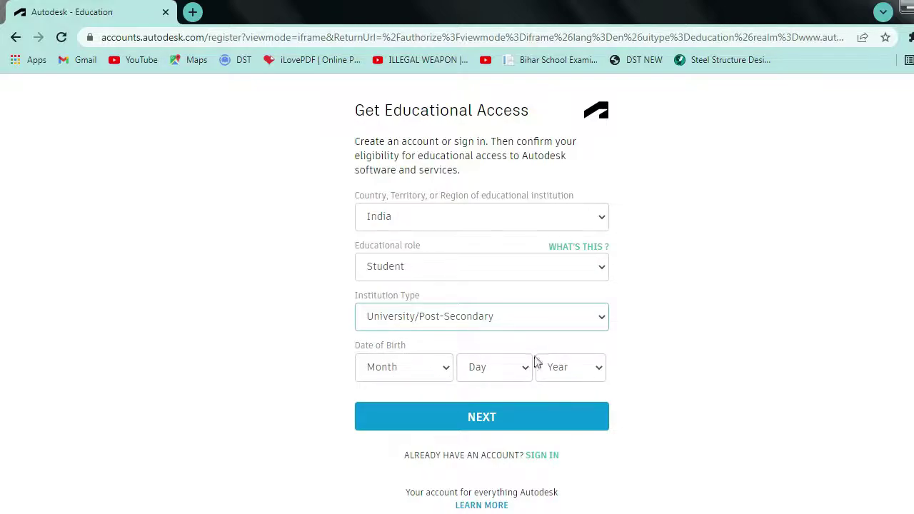
click(412, 368)
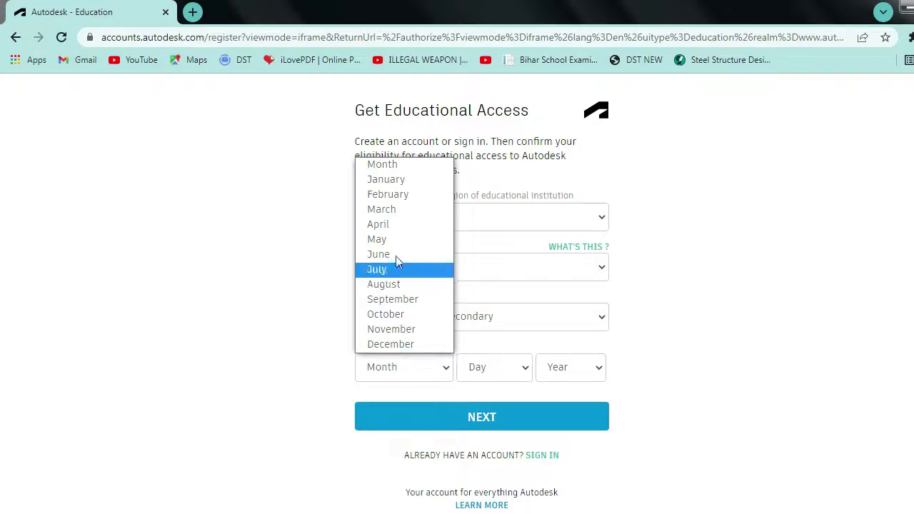
click(377, 269)
click(480, 367)
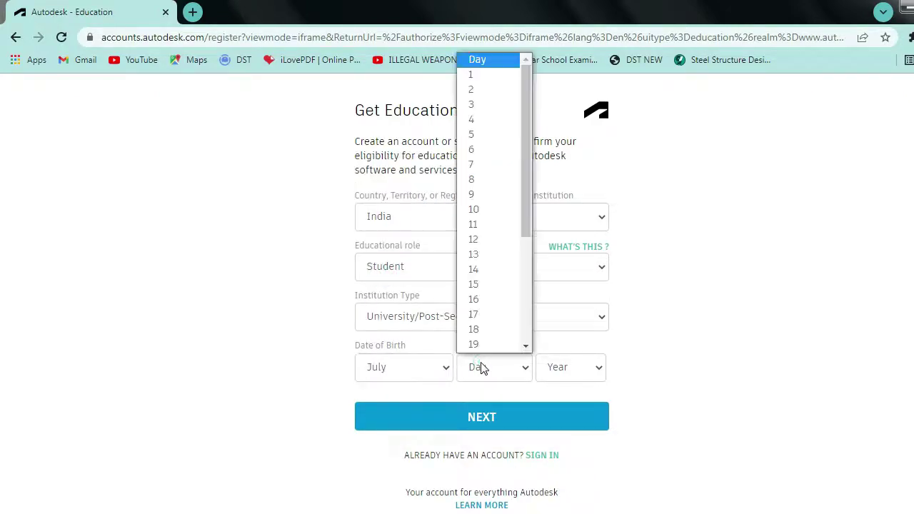
scroll(486, 314, down, 3)
click(485, 330)
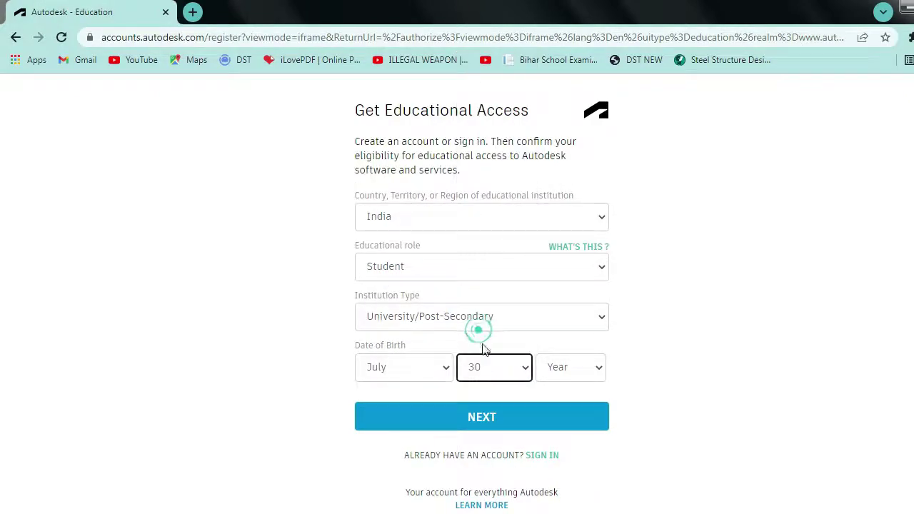
click(556, 367)
scroll(560, 322, down, 2)
scroll(561, 292, down, 2)
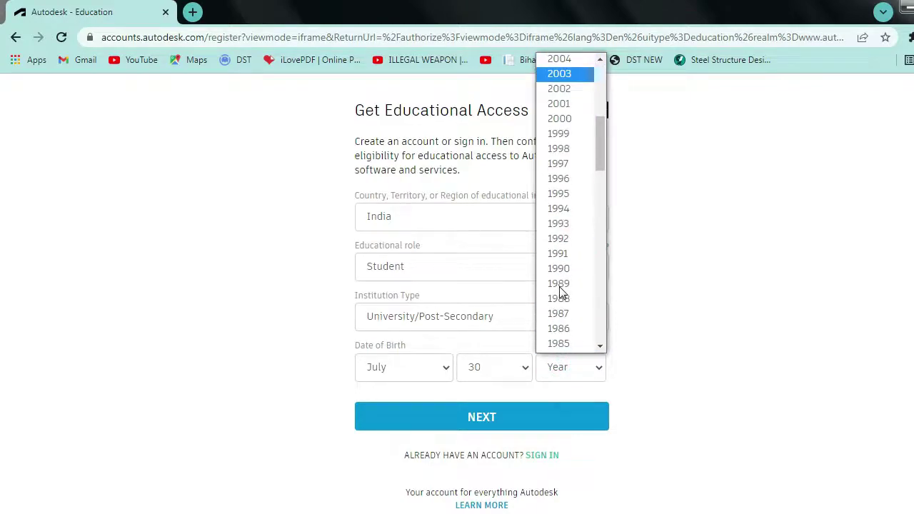
scroll(555, 278, down, 4)
scroll(552, 189, up, 4)
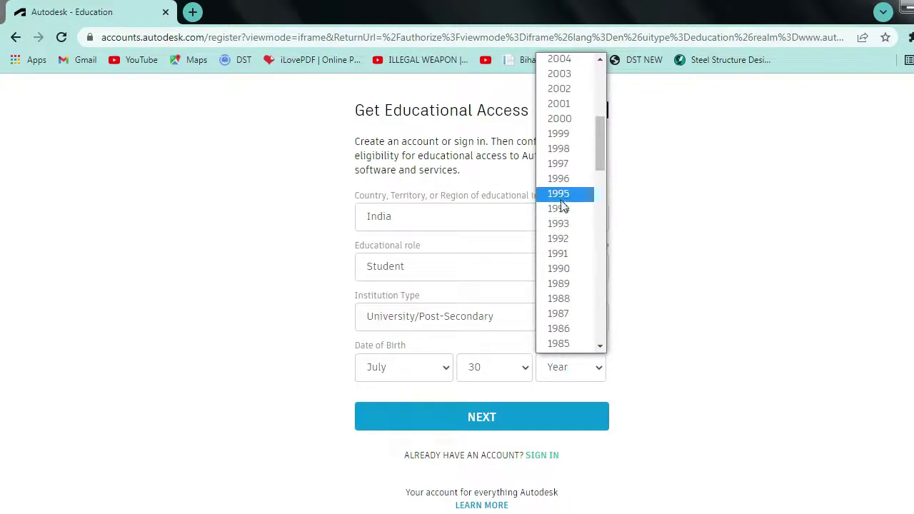
click(564, 255)
click(699, 378)
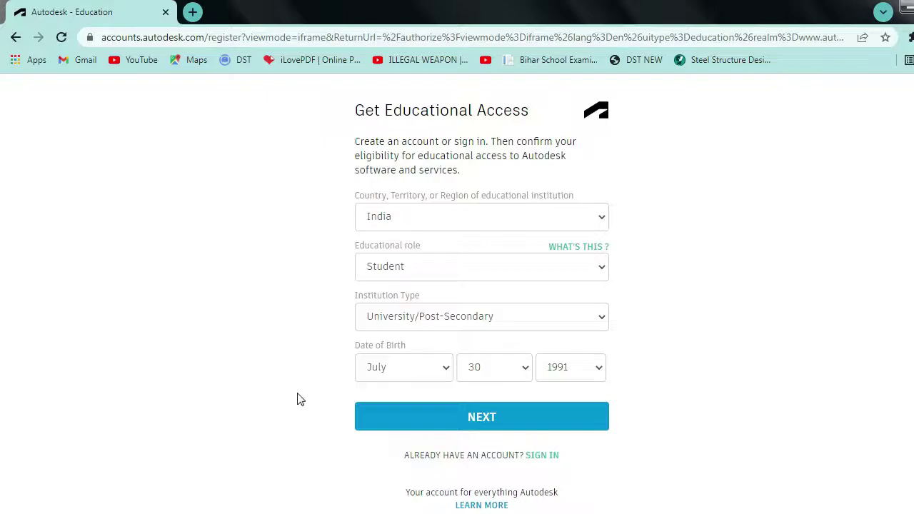
click(486, 418)
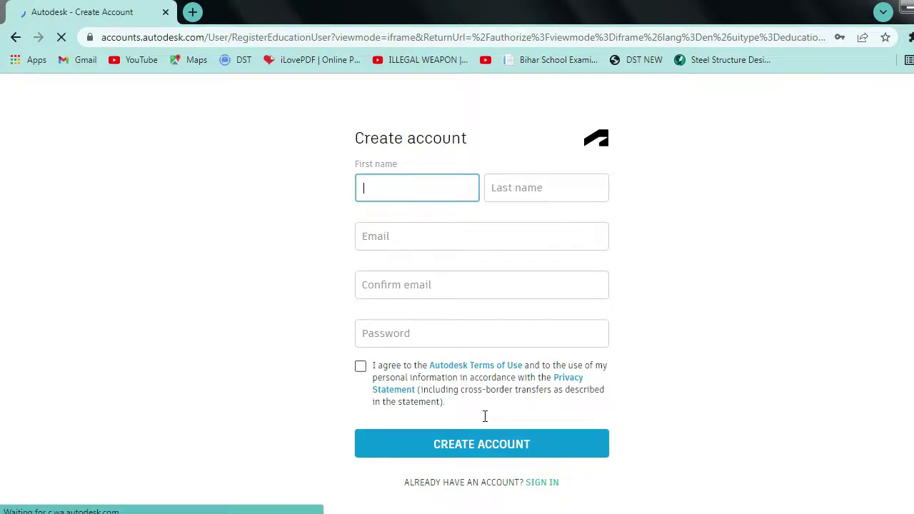
Step: Enter the user's first name and last name on the Create account form
click(521, 184)
click(420, 191)
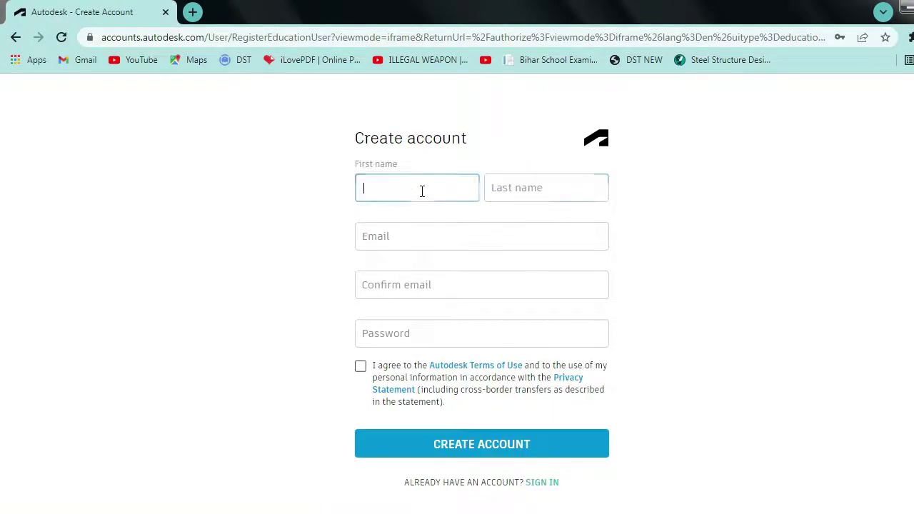
click(503, 189)
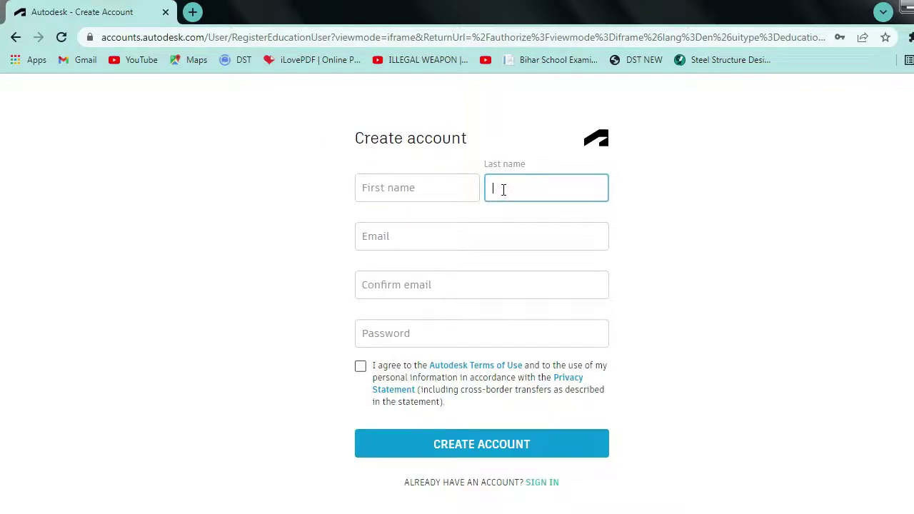
click(419, 189)
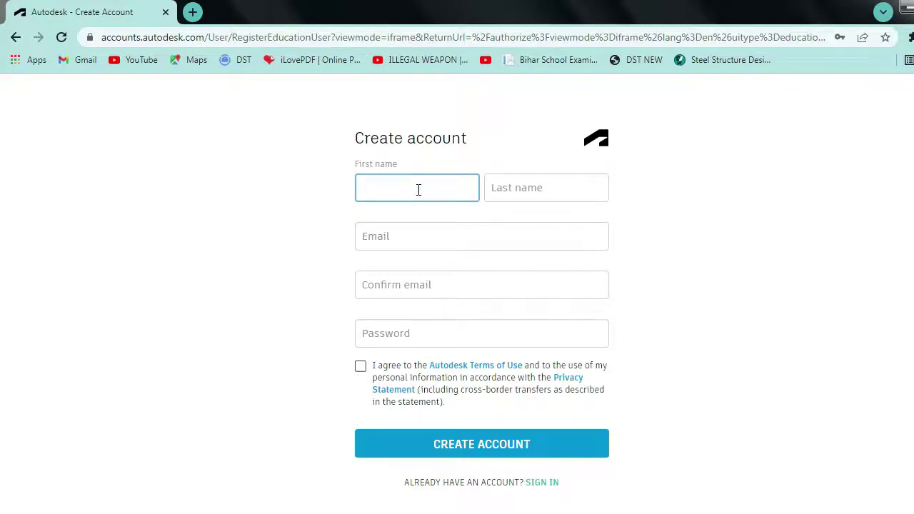
key(Tab)
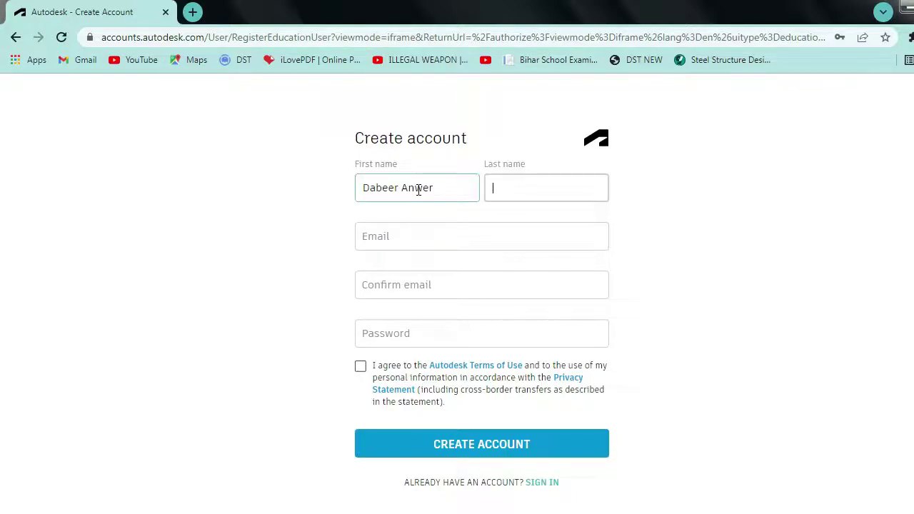
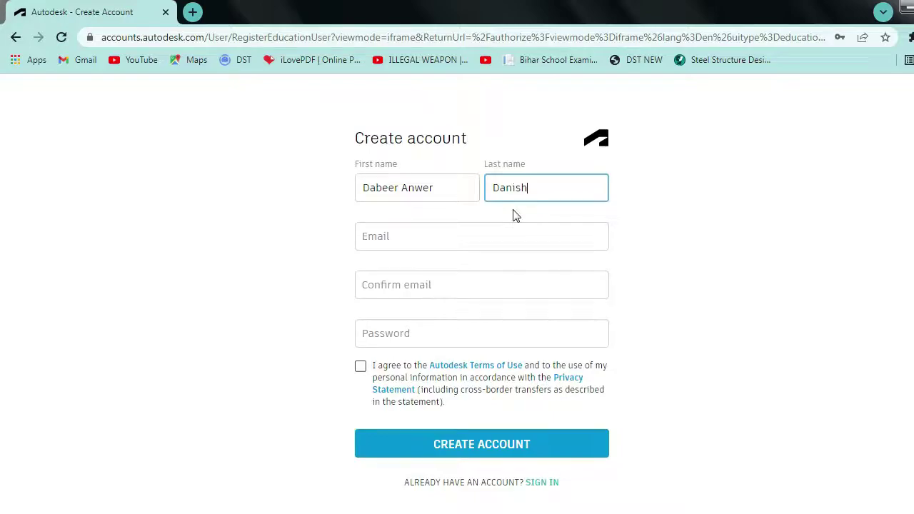
Step: Enter the account e-mail address, then choose to sign in with the existing account
click(442, 245)
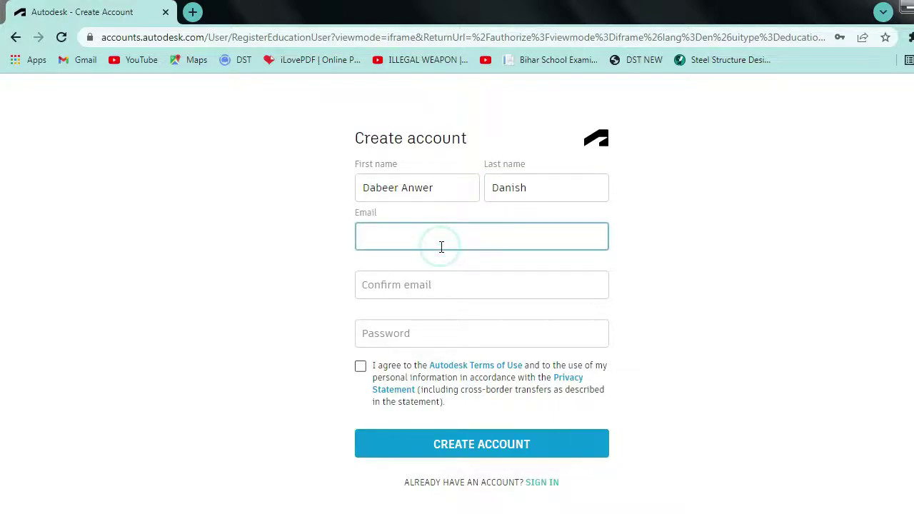
key(Tab)
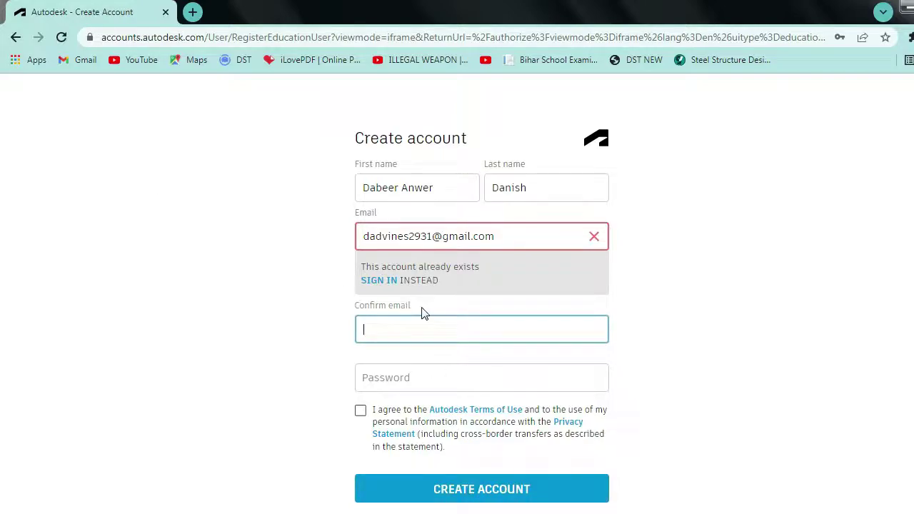
click(386, 286)
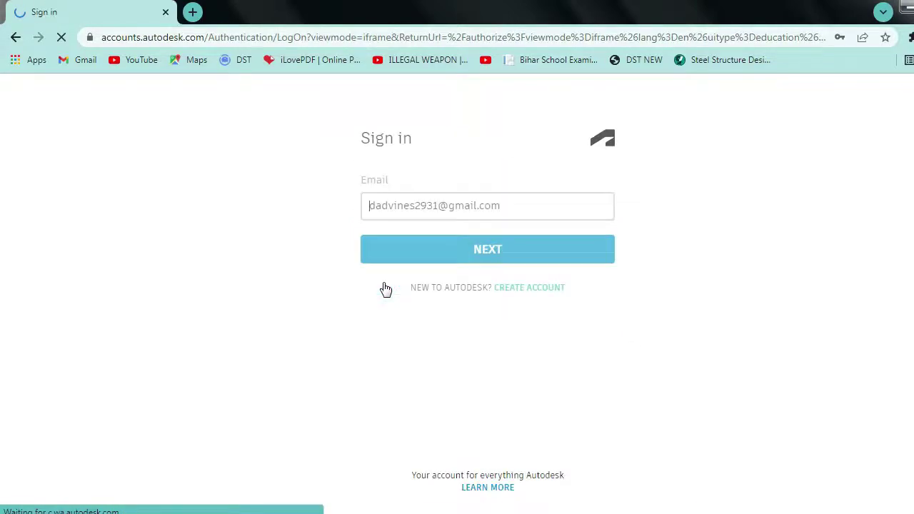
Step: Continue with the prefilled e-mail, tick Stay signed in, and sign in
click(487, 249)
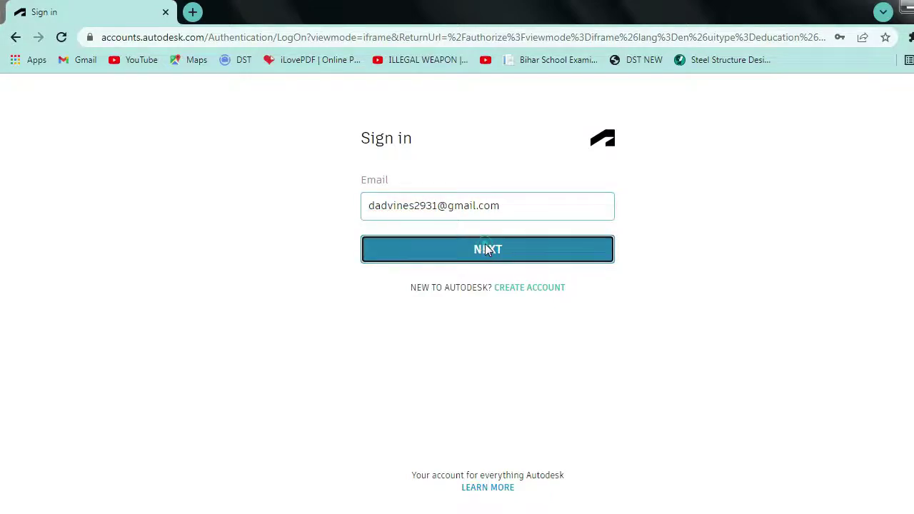
click(456, 347)
click(501, 303)
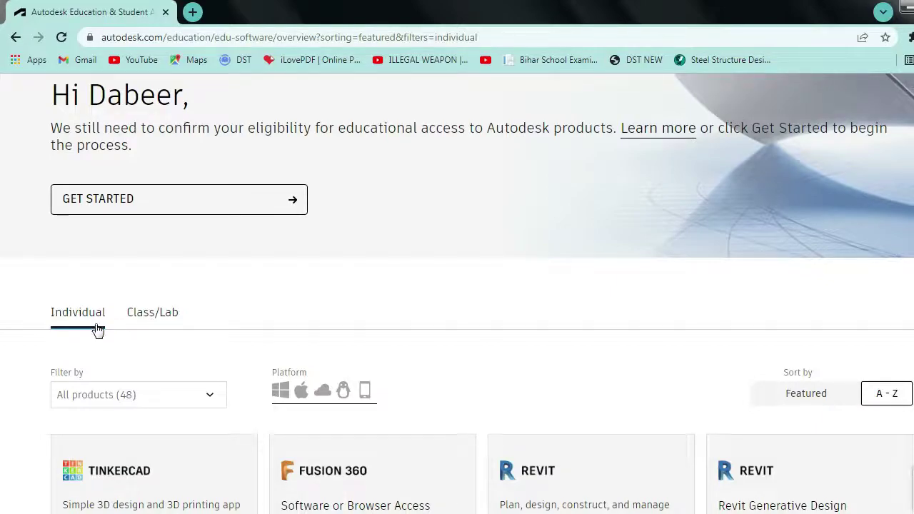
Step: Scroll down the individual products and click Get started on the AutoCAD card
scroll(98, 330, down, 1)
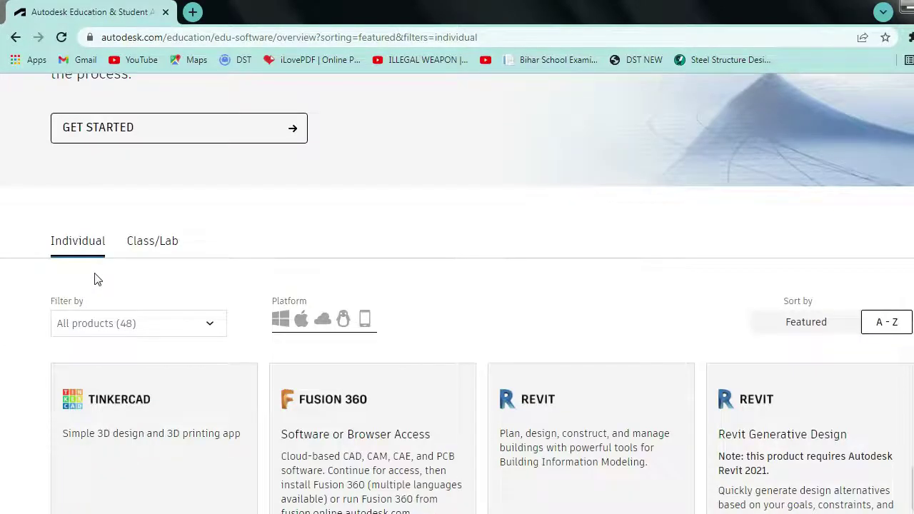
scroll(64, 271, down, 2)
scroll(100, 246, down, 2)
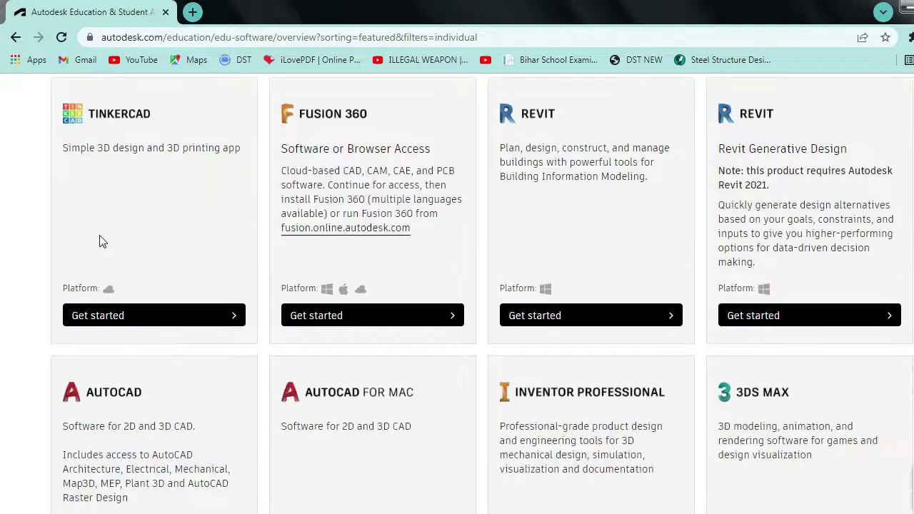
scroll(100, 242, down, 3)
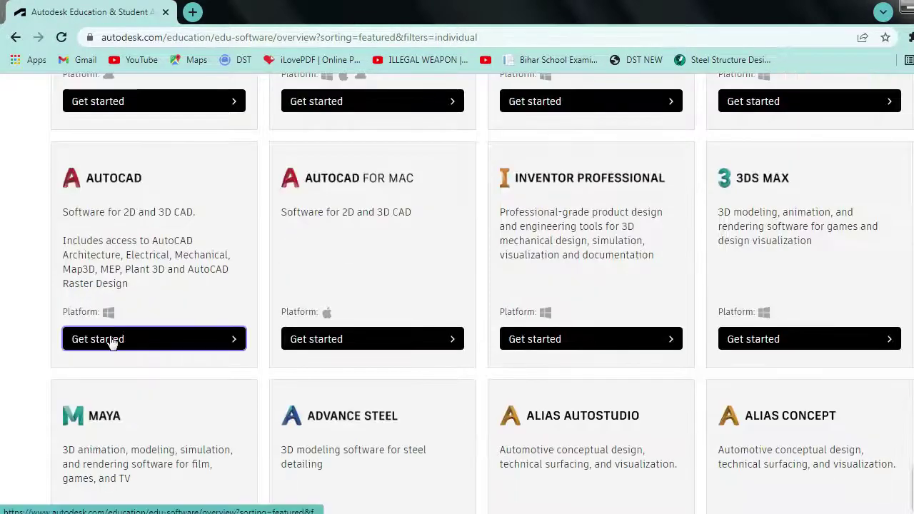
click(113, 342)
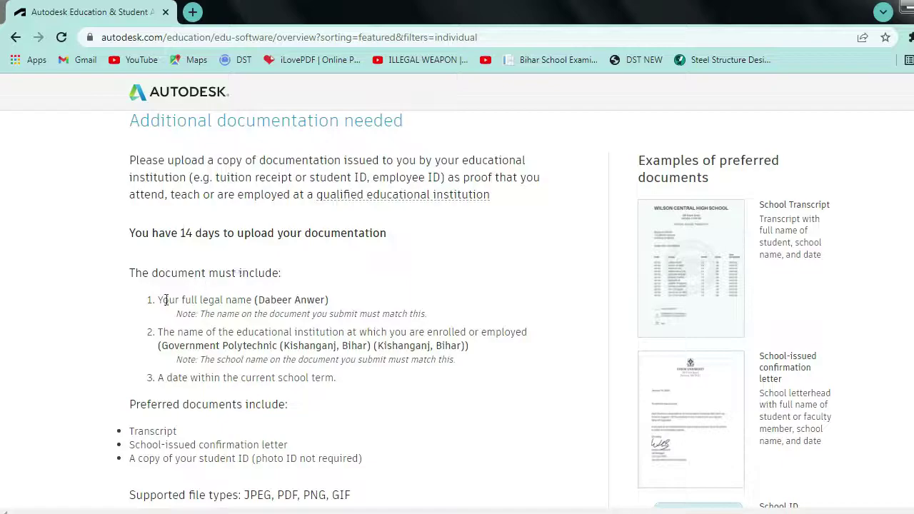
drag(159, 300, 236, 300)
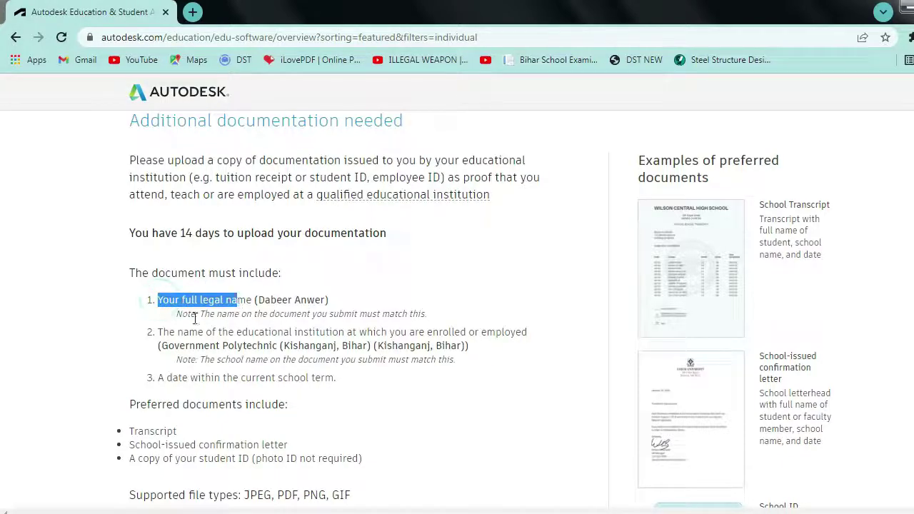
drag(163, 333, 509, 327)
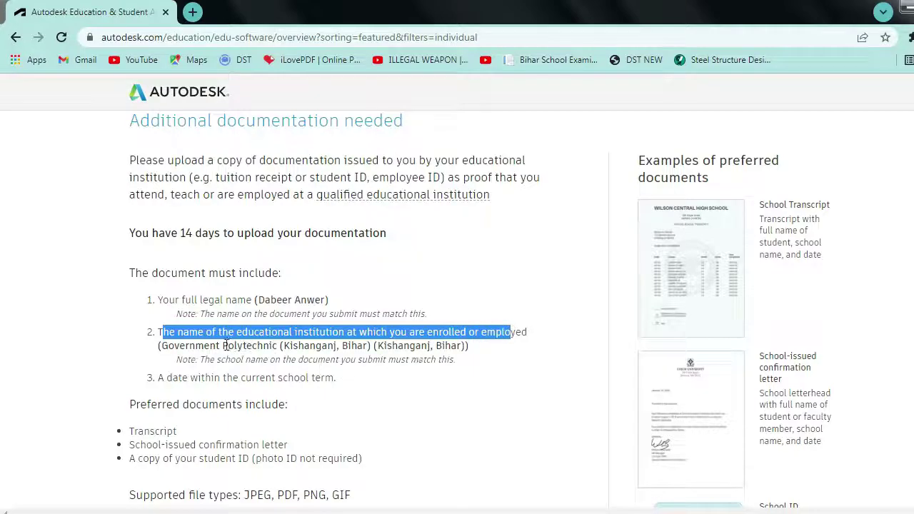
drag(190, 347, 448, 347)
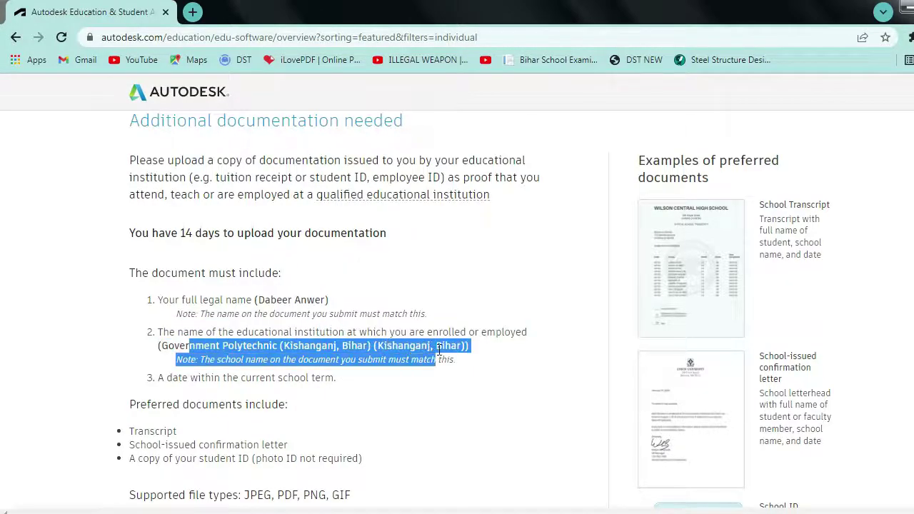
click(243, 381)
drag(173, 379, 357, 395)
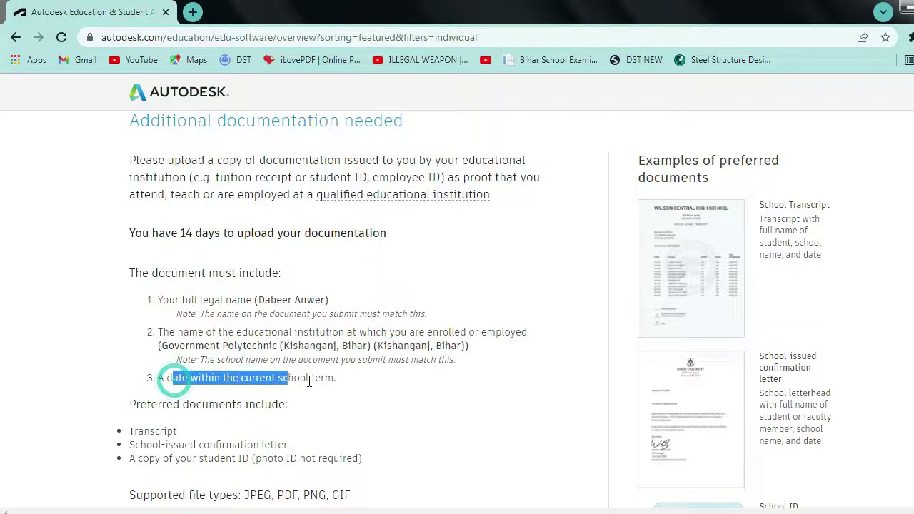
click(359, 395)
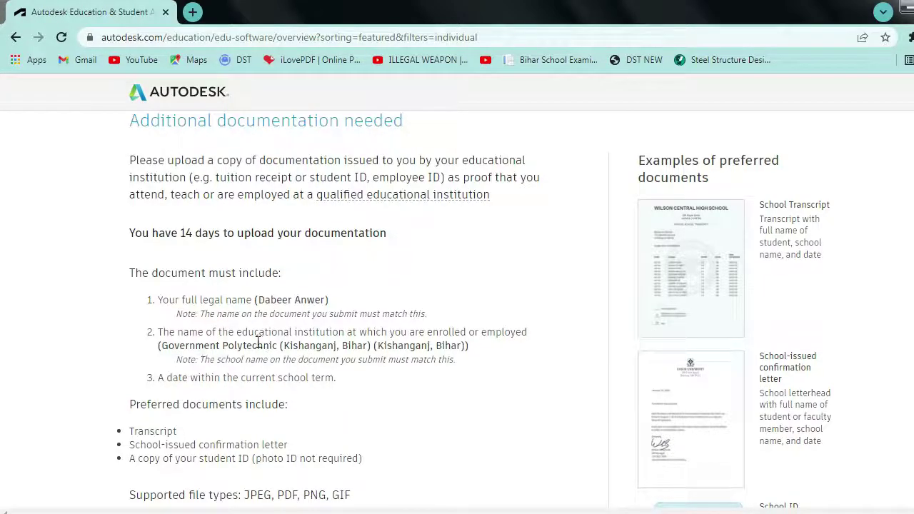
scroll(258, 347, down, 1)
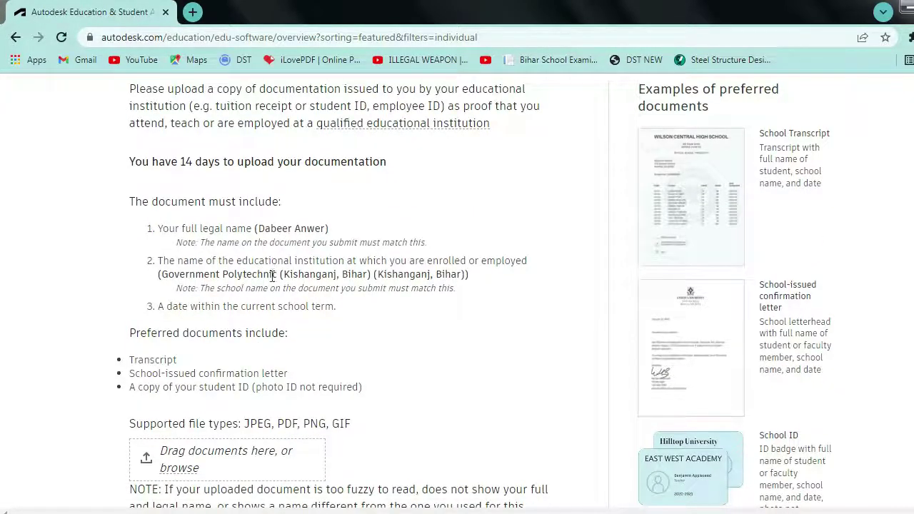
scroll(296, 285, down, 1)
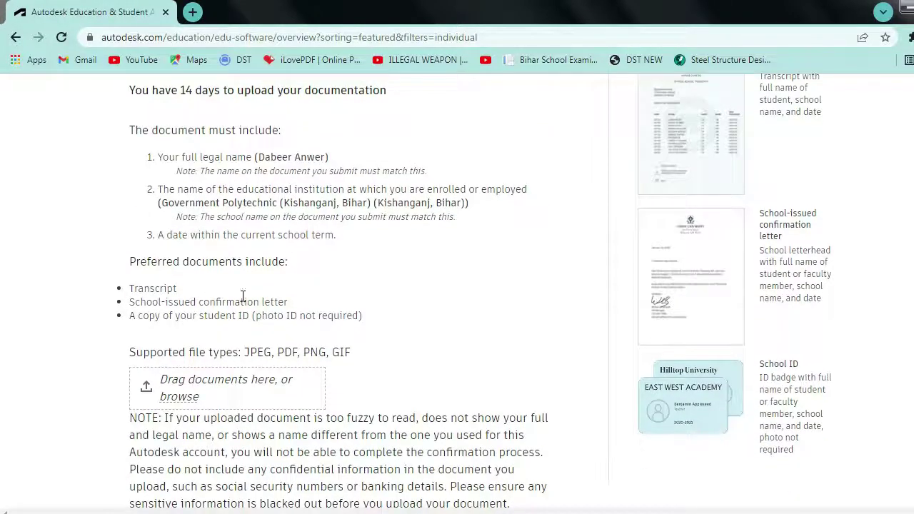
Step: Browse for a proof document, view the Downloads folder, then cancel the file picker
click(213, 397)
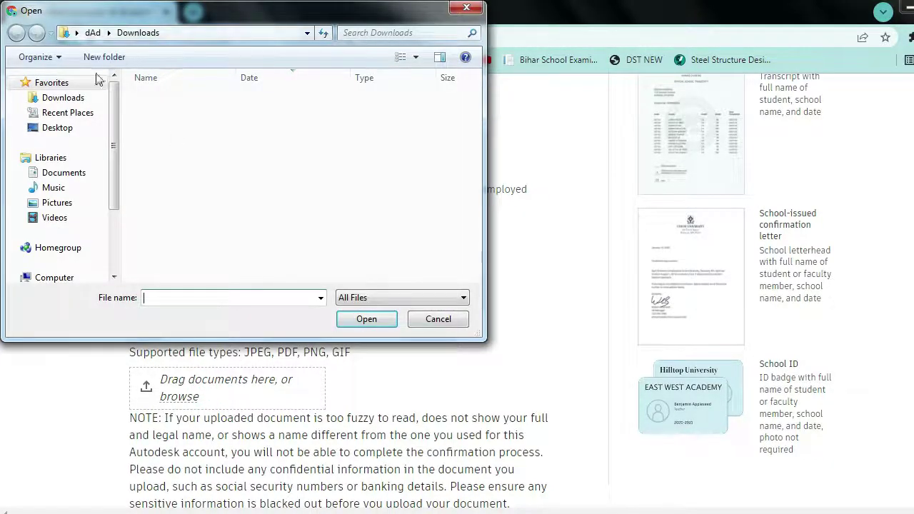
mouse_move(63, 97)
click(80, 100)
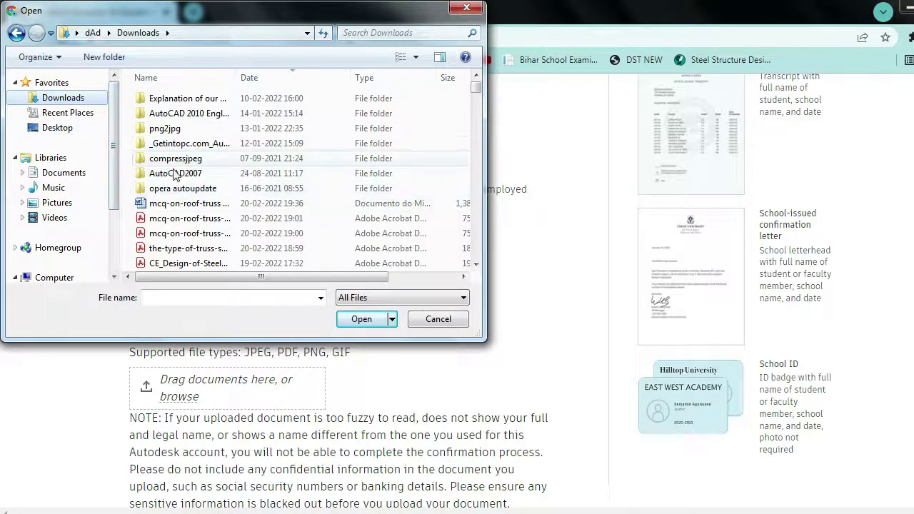
click(429, 325)
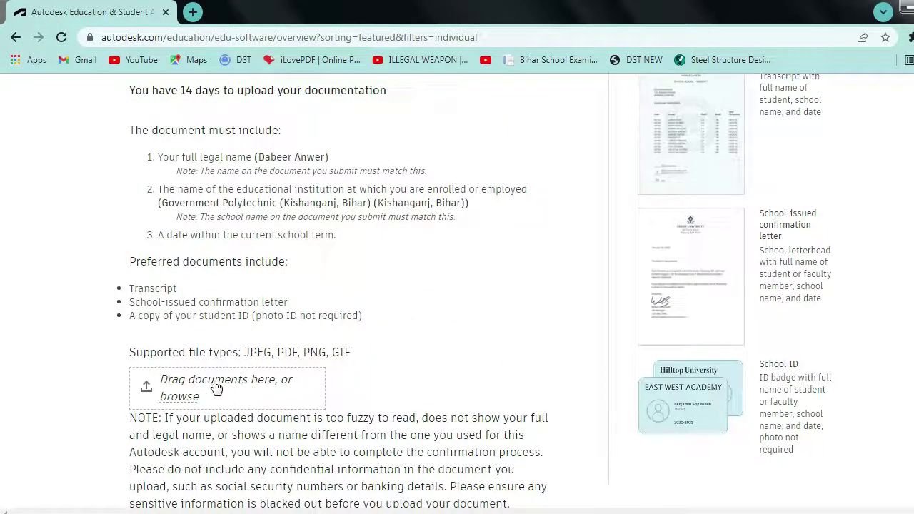
scroll(212, 388, down, 1)
Step: Select the mcq-on-roof-truss file from Downloads and upload it, which is rejected as unsupported
click(226, 262)
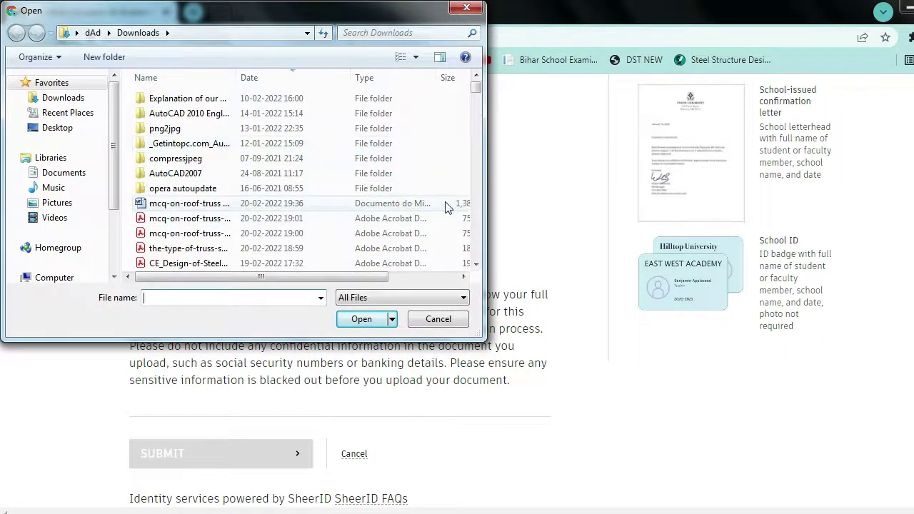
drag(422, 12, 528, 12)
drag(539, 189, 502, 208)
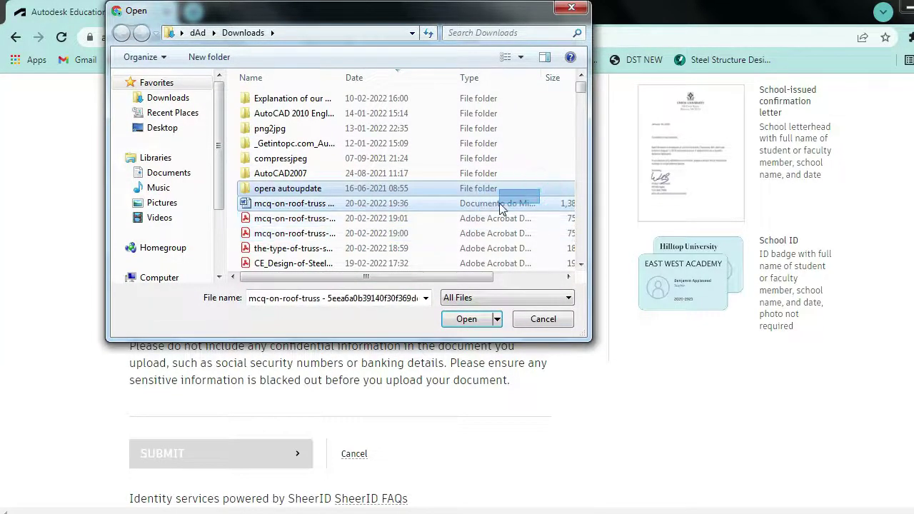
click(467, 319)
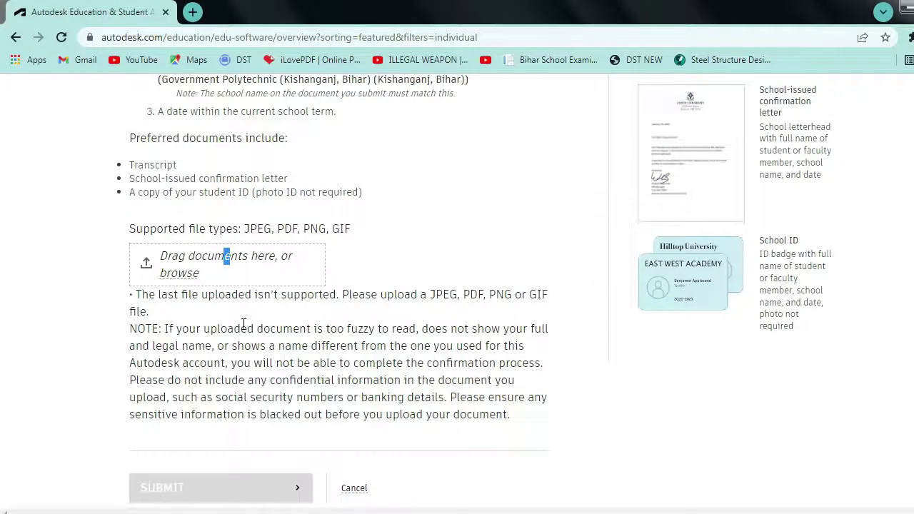
scroll(241, 321, down, 1)
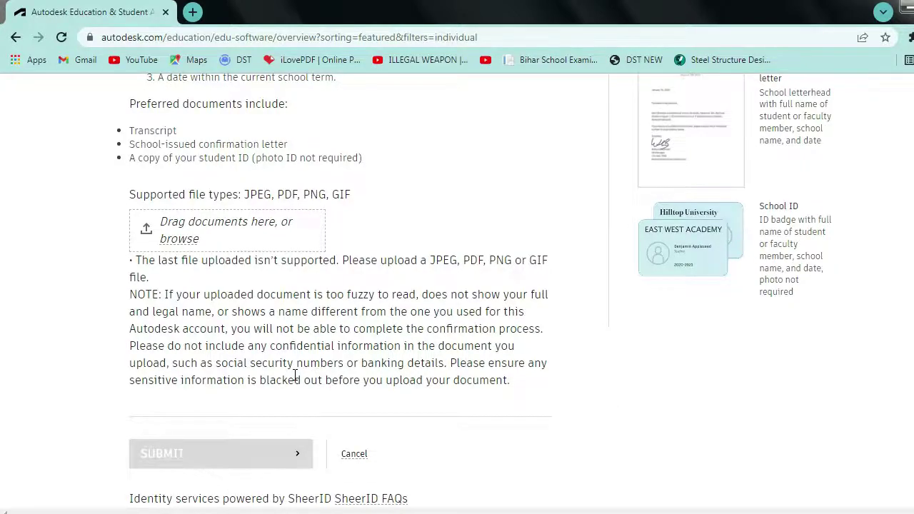
scroll(295, 376, up, 2)
scroll(295, 376, up, 3)
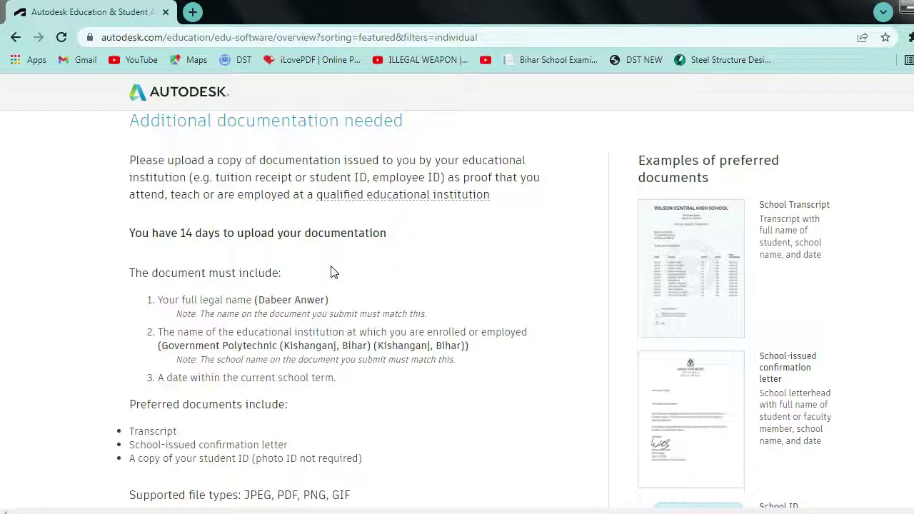
scroll(351, 265, down, 4)
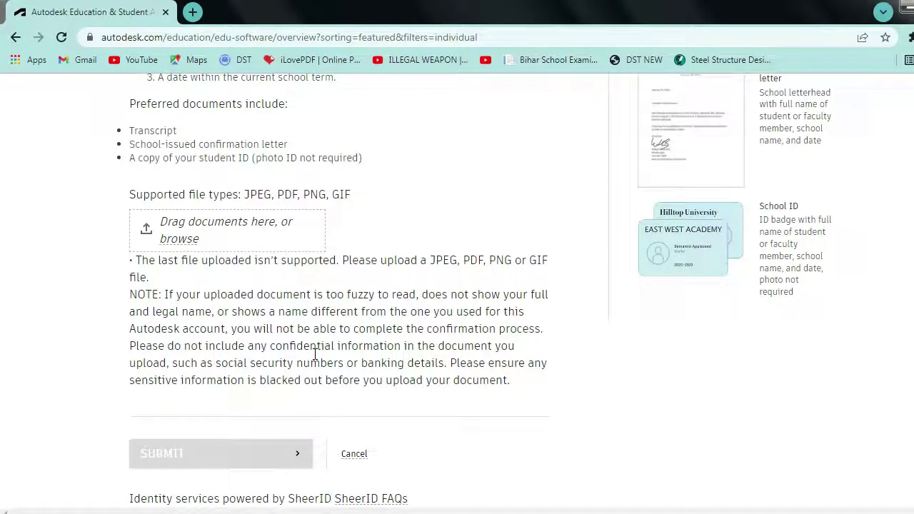
scroll(315, 354, up, 2)
scroll(315, 350, up, 2)
scroll(315, 340, down, 2)
scroll(315, 340, down, 2)
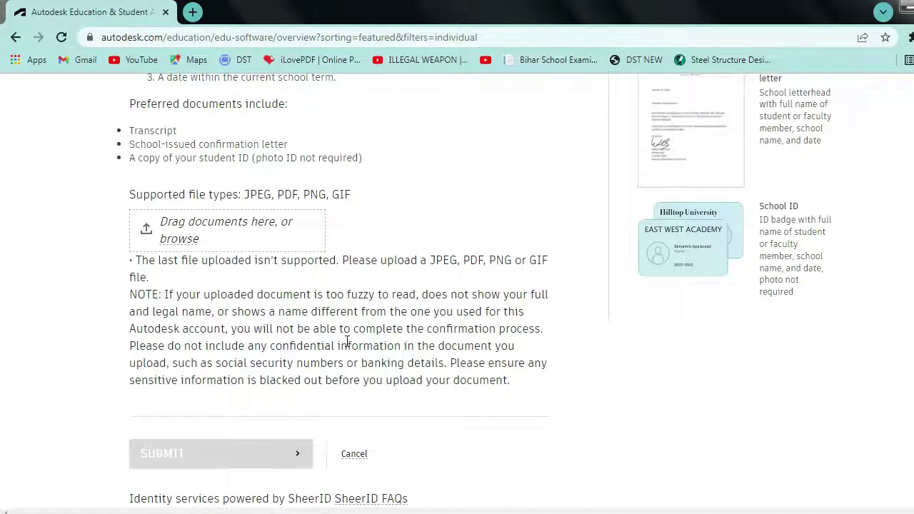